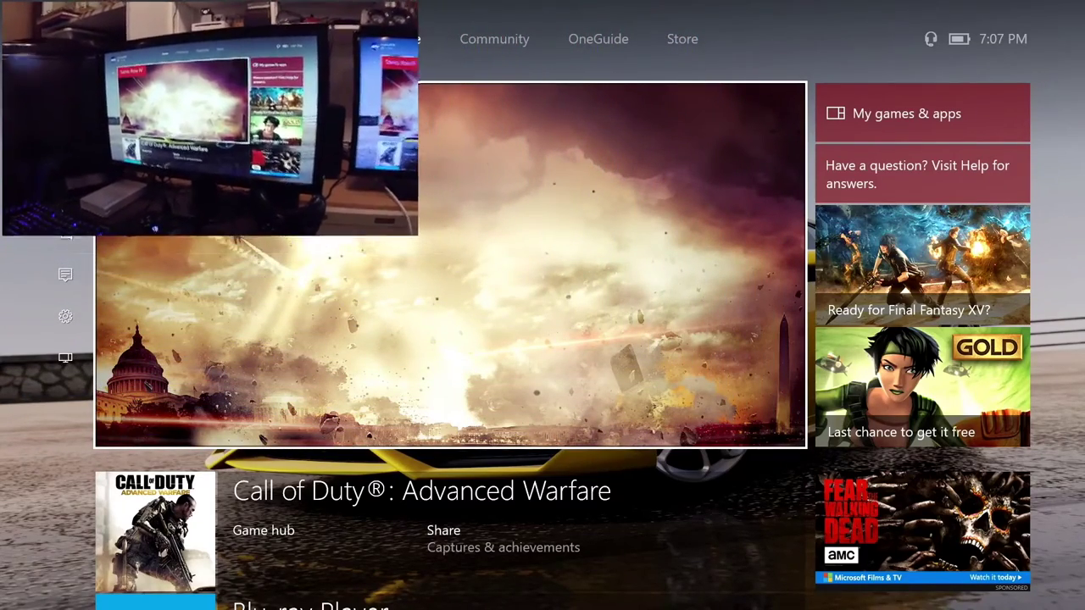
Choose to format the connected external storage device for games and apps
{"action": "key", "text": "Left"}
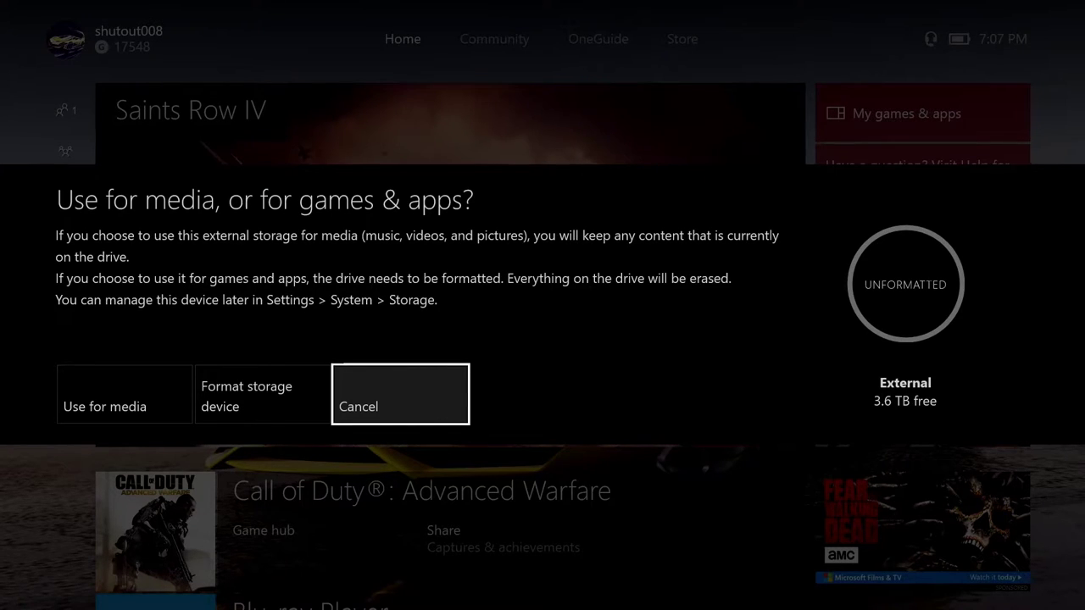
{"action": "key", "text": "Left"}
{"action": "key", "text": "Left"}
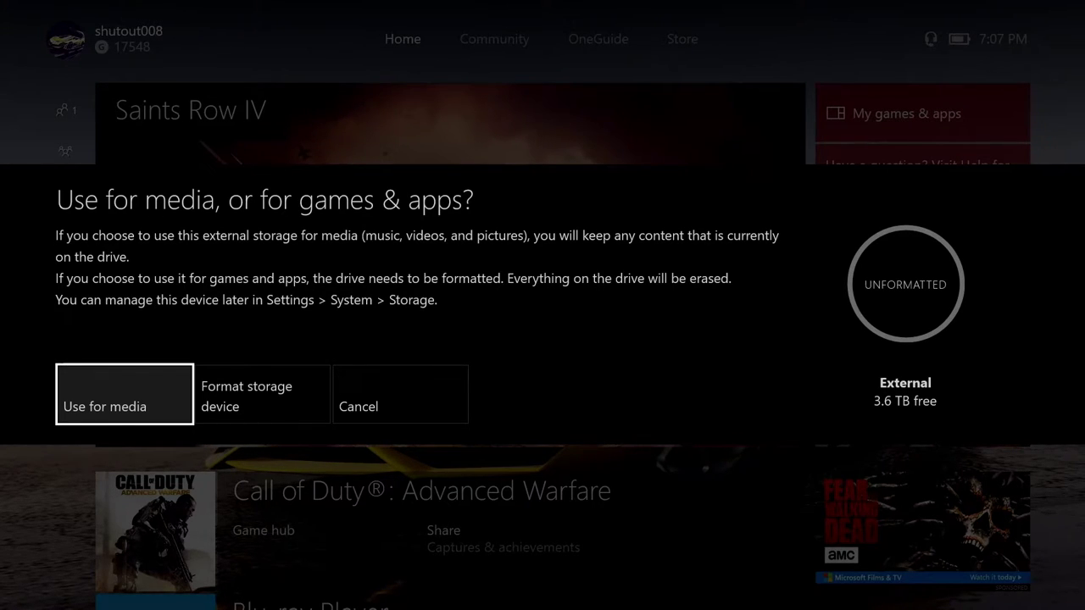
{"action": "key", "text": "Right"}
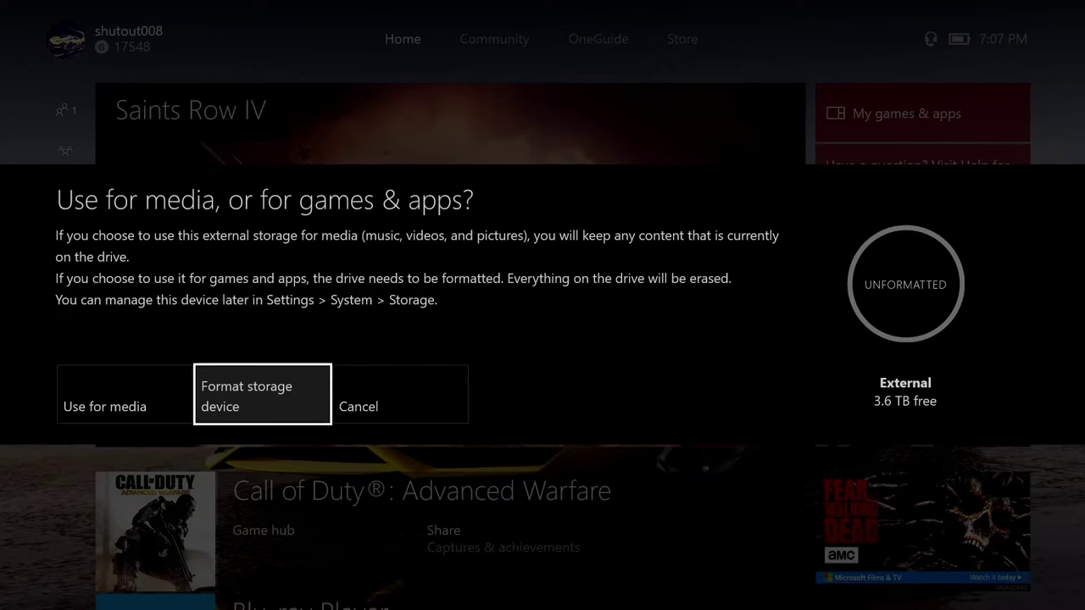
{"action": "key", "text": "Return"}
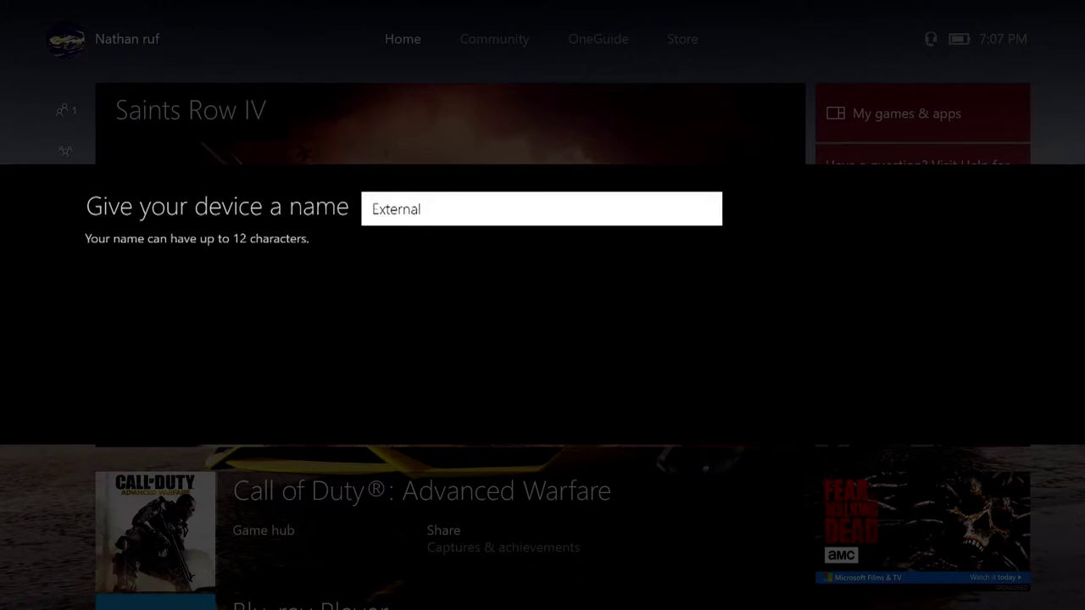
{"action": "key", "text": "Return"}
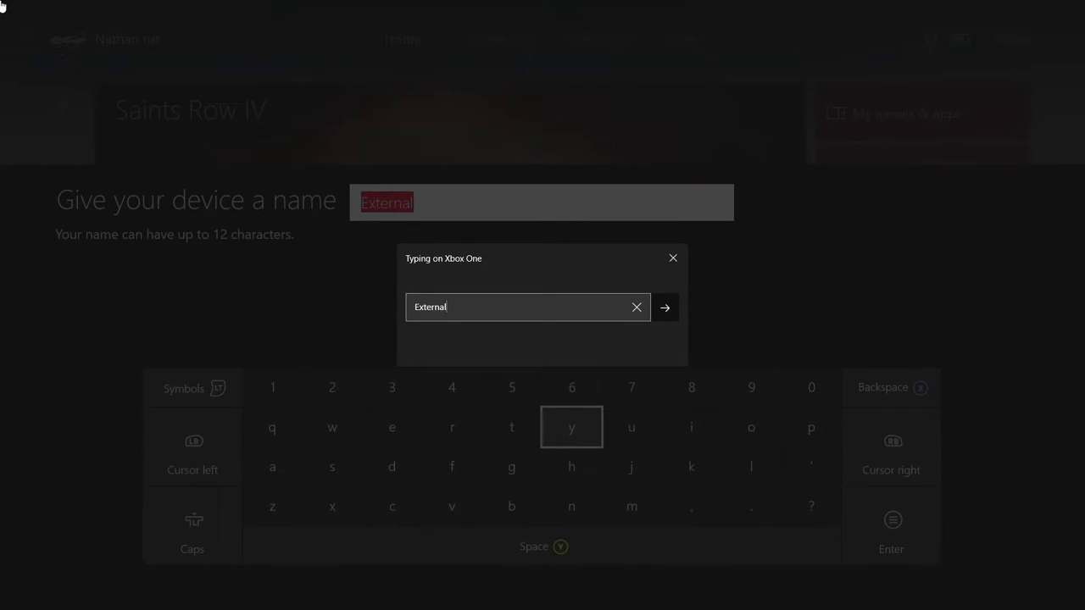
{"action": "key", "text": "Down"}
{"action": "key", "text": "BackSpace"}
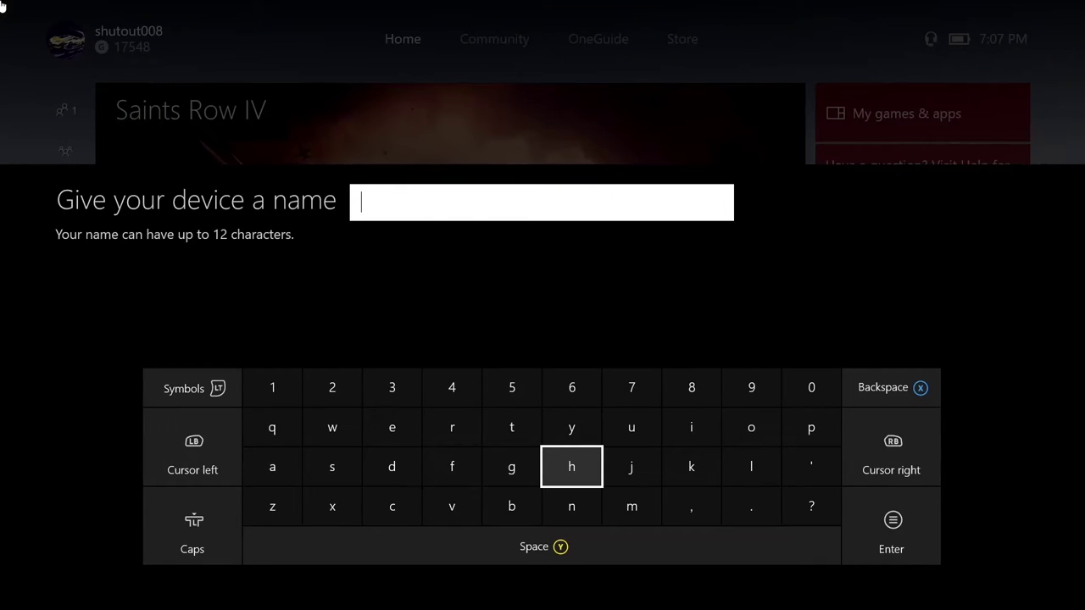
{"action": "key", "text": "Left"}
{"action": "key", "text": "Left"}
{"action": "key", "text": "Left"}
{"action": "key", "text": "Left"}
{"action": "key", "text": "Left"}
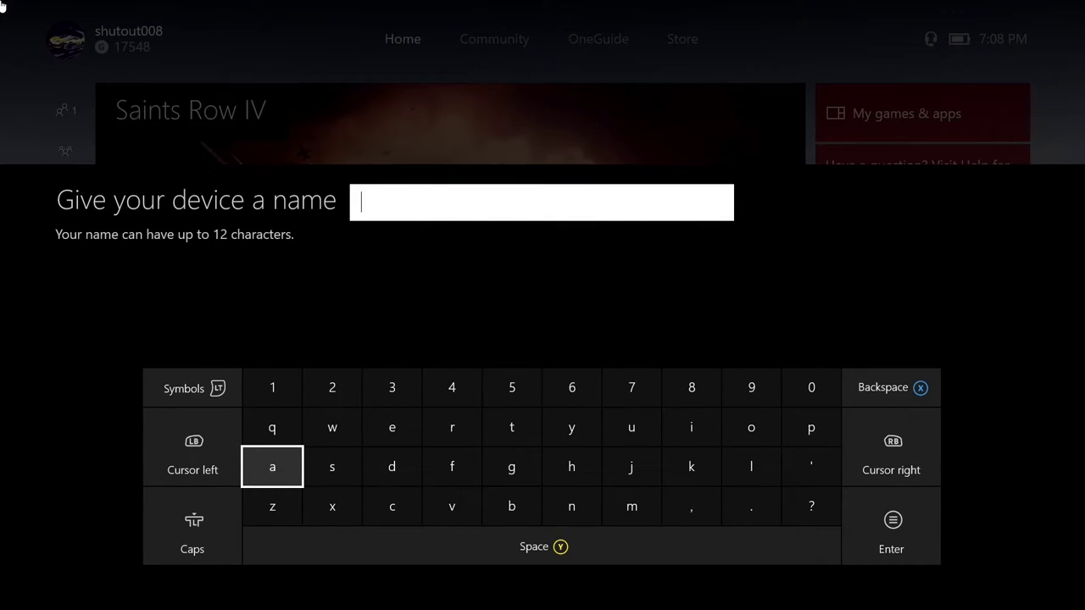
{"action": "key", "text": "Right"}
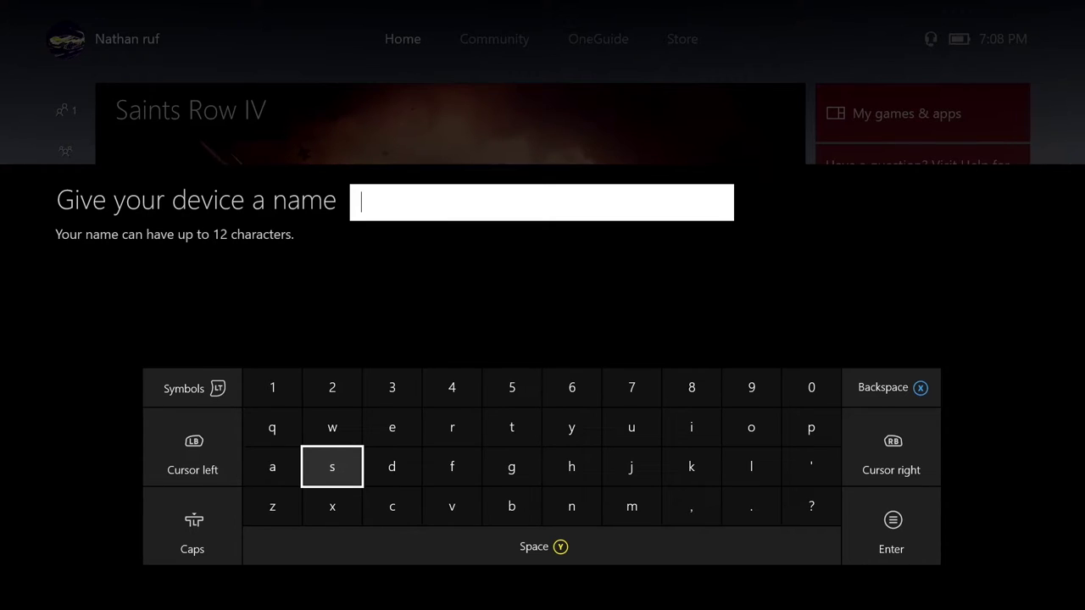
{"action": "mouse_move", "coordinate": [2, 6]}
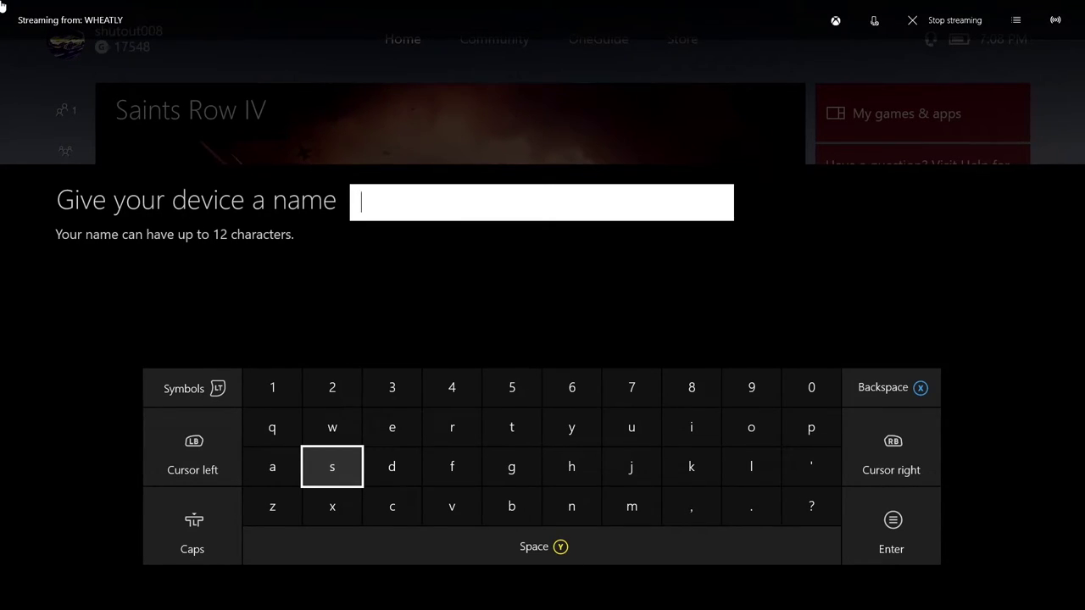
{"action": "key", "text": "Escape"}
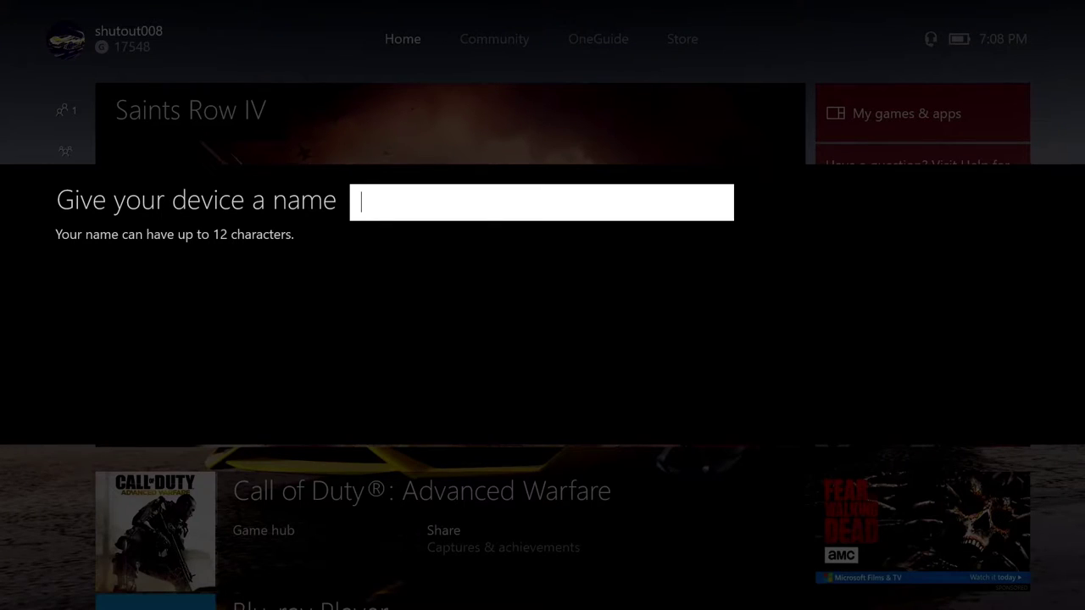
{"action": "key", "text": "Escape"}
Name the external storage device WD Book 4TB and confirm the name
{"action": "key", "text": "Return"}
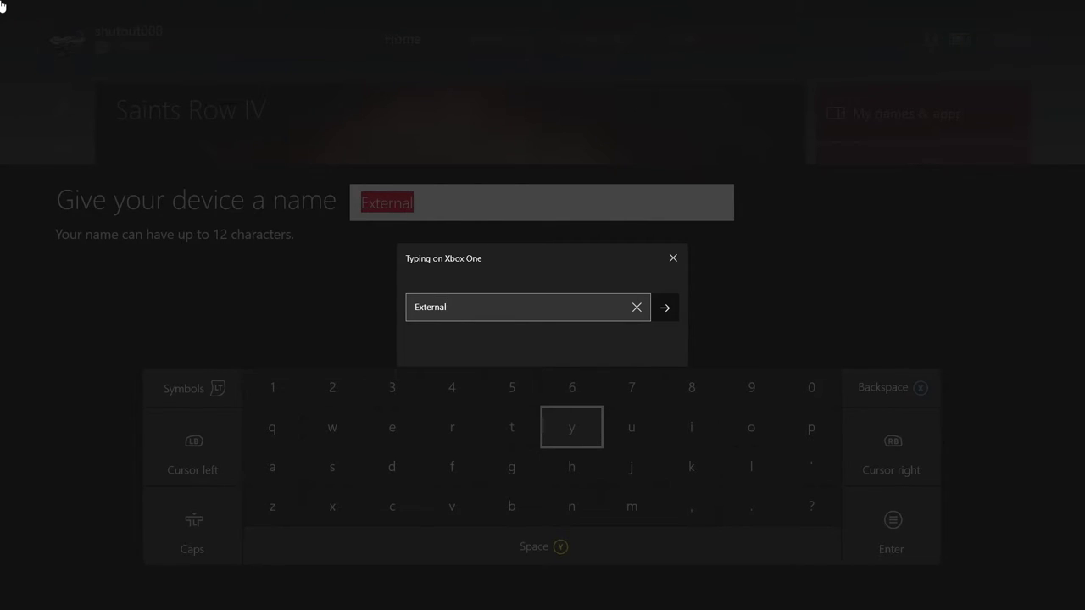
{"action": "key", "text": "BackSpace"}
{"action": "key", "text": "BackSpace"}
{"action": "key", "text": "BackSpace"}
{"action": "key", "text": "BackSpace"}
{"action": "key", "text": "BackSpace"}
{"action": "key", "text": "BackSpace"}
{"action": "key", "text": "BackSpace"}
{"action": "key", "text": "BackSpace"}
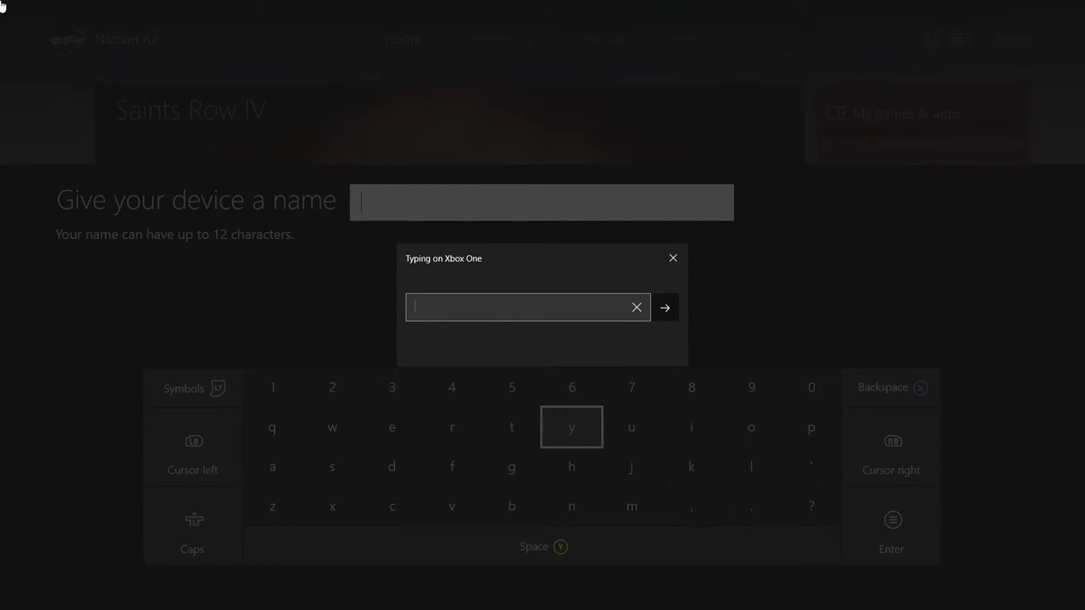
{"action": "type", "text": "WD Book 4TB"}
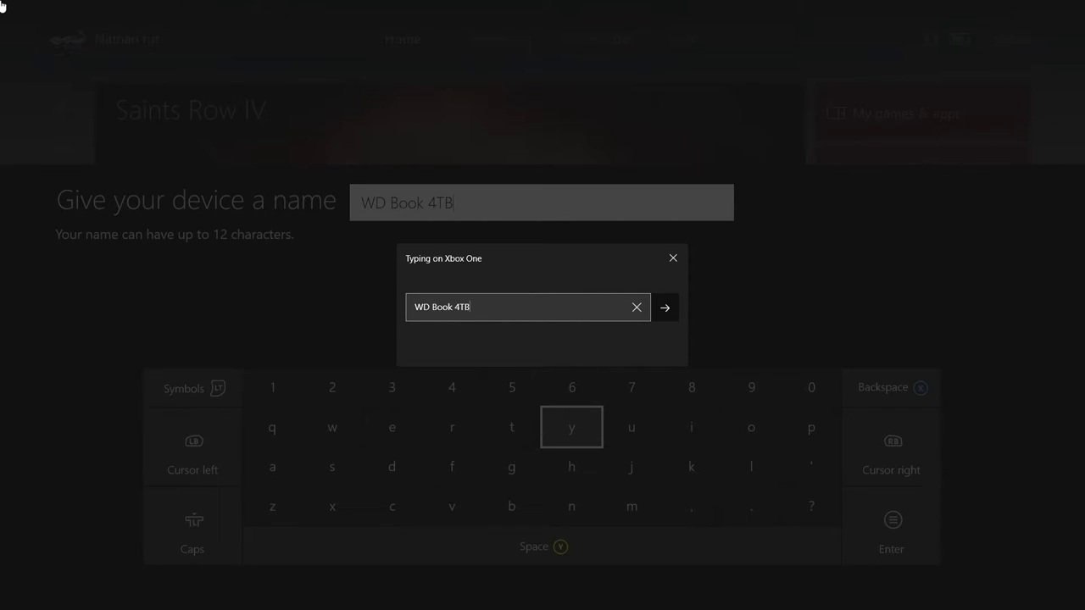
{"action": "key", "text": "Return"}
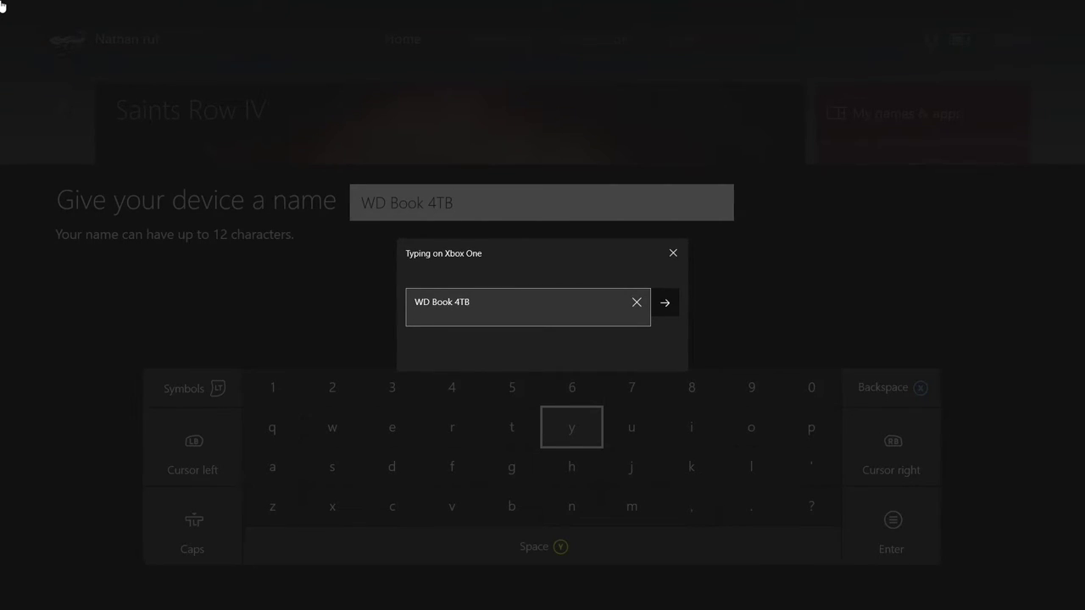
{"action": "type", "text": "y"}
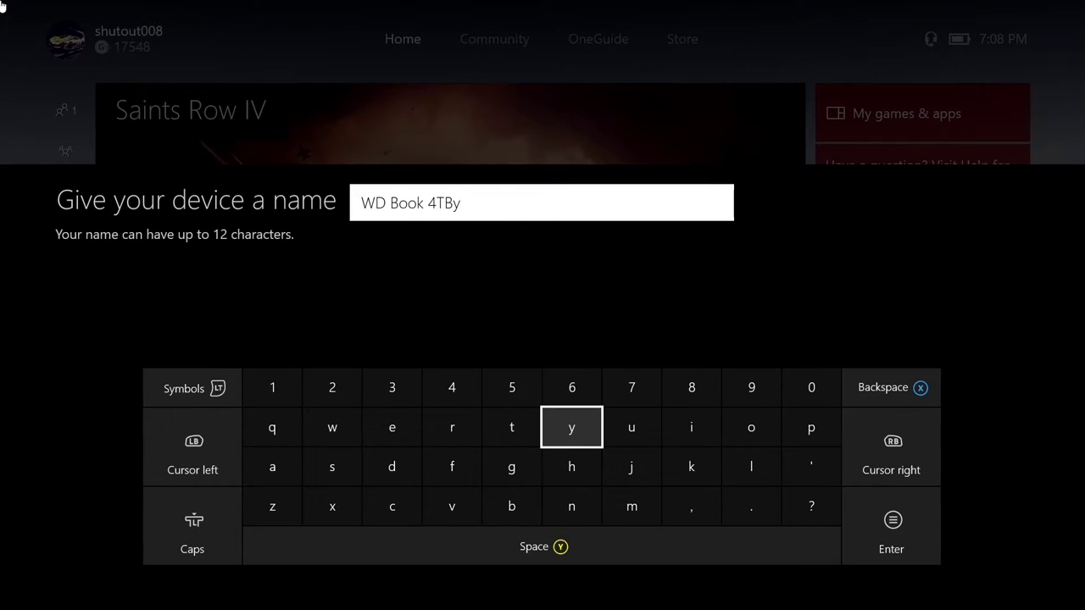
{"action": "key", "text": "BackSpace"}
{"action": "key", "text": "Return"}
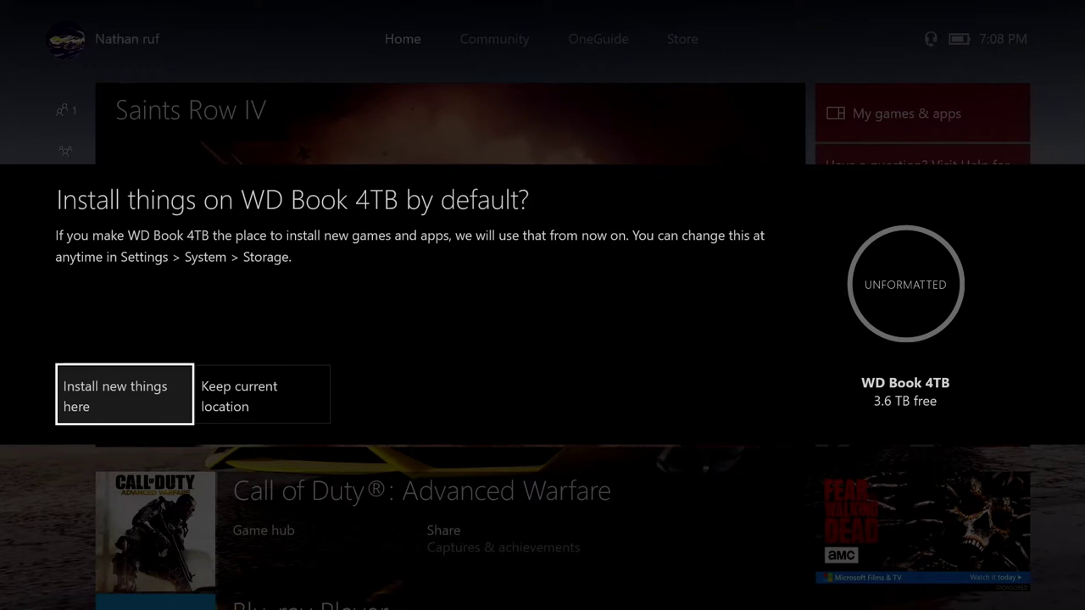
Make WD Book 4TB the default location for new installs and format the storage device
{"action": "key", "text": "Return"}
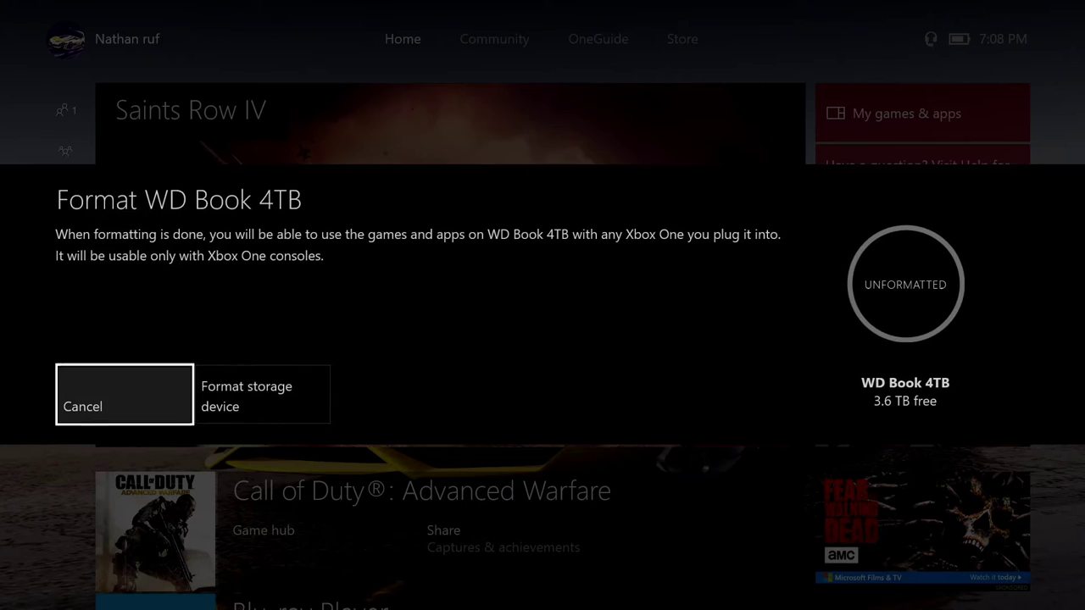
{"action": "key", "text": "Right"}
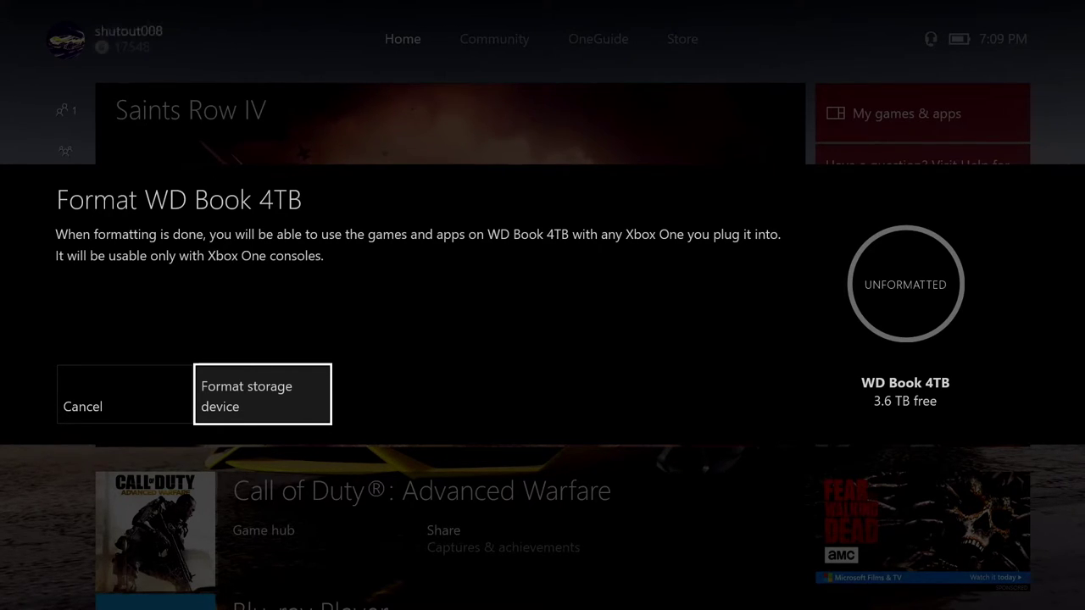
{"action": "key", "text": "Escape"}
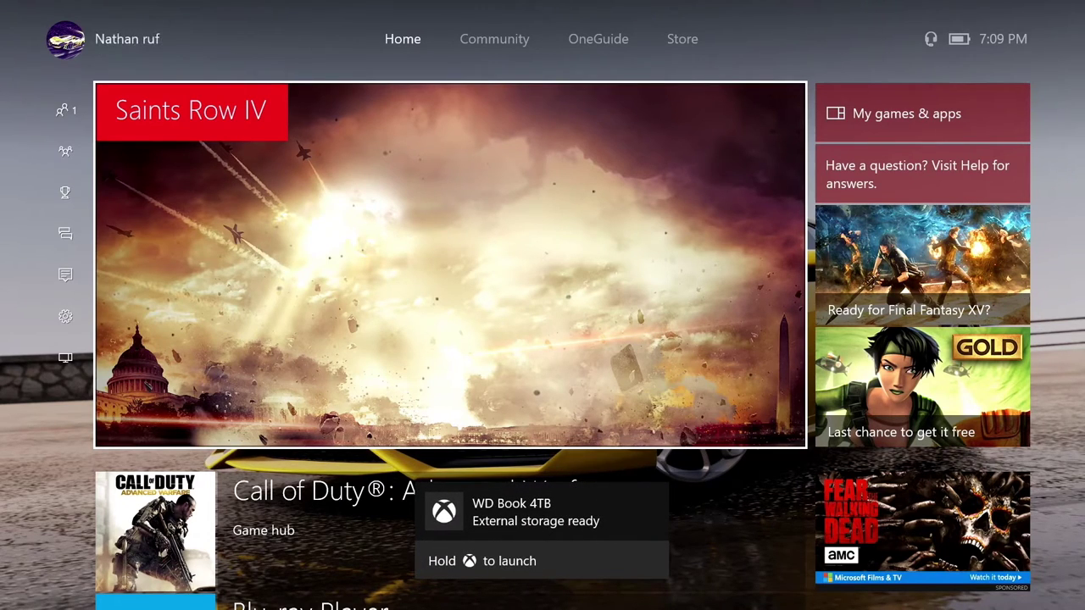
Open the games list for WD Book 4TB and filter it to Internal storage
{"action": "key", "text": "super"}
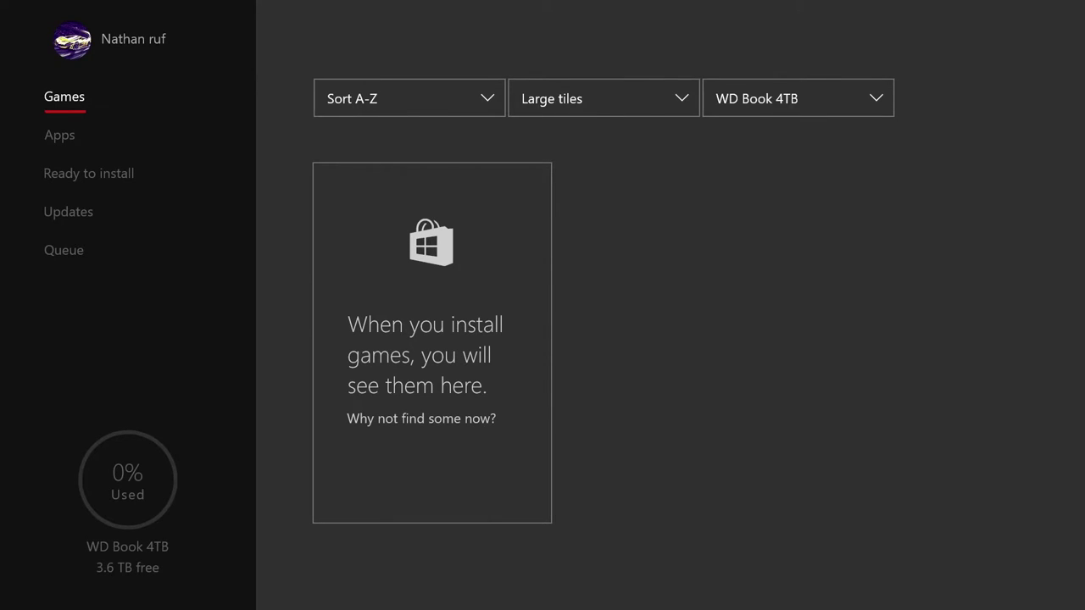
{"action": "key", "text": "Right"}
{"action": "key", "text": "Right"}
{"action": "key", "text": "Return"}
{"action": "key", "text": "Up"}
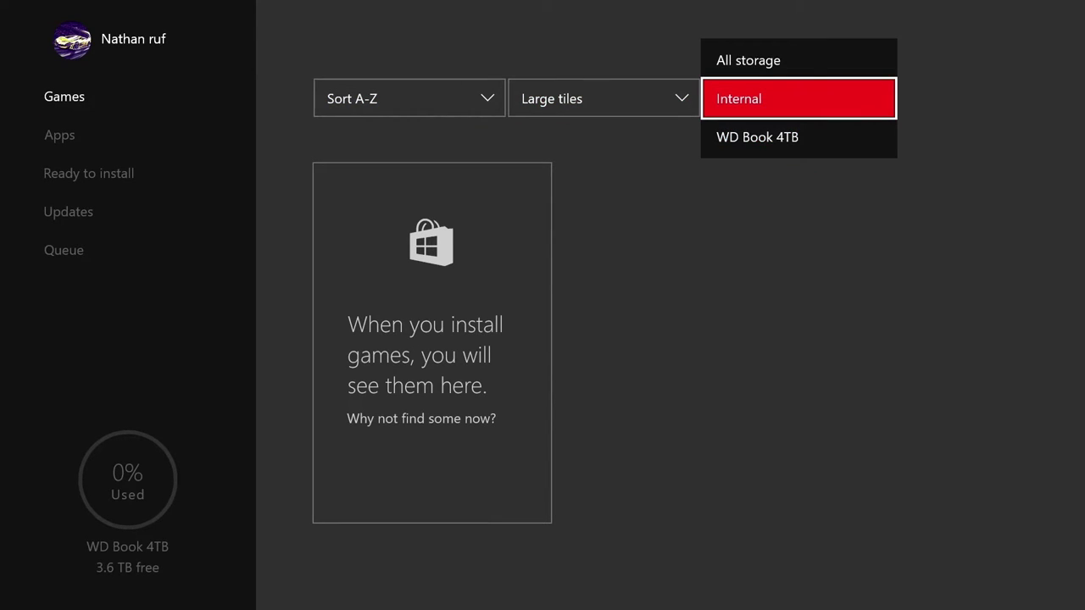
{"action": "key", "text": "Return"}
Browse the games installed on the internal drive
{"action": "key", "text": "Down"}
{"action": "key", "text": "Down"}
{"action": "key", "text": "Down"}
{"action": "key", "text": "Down"}
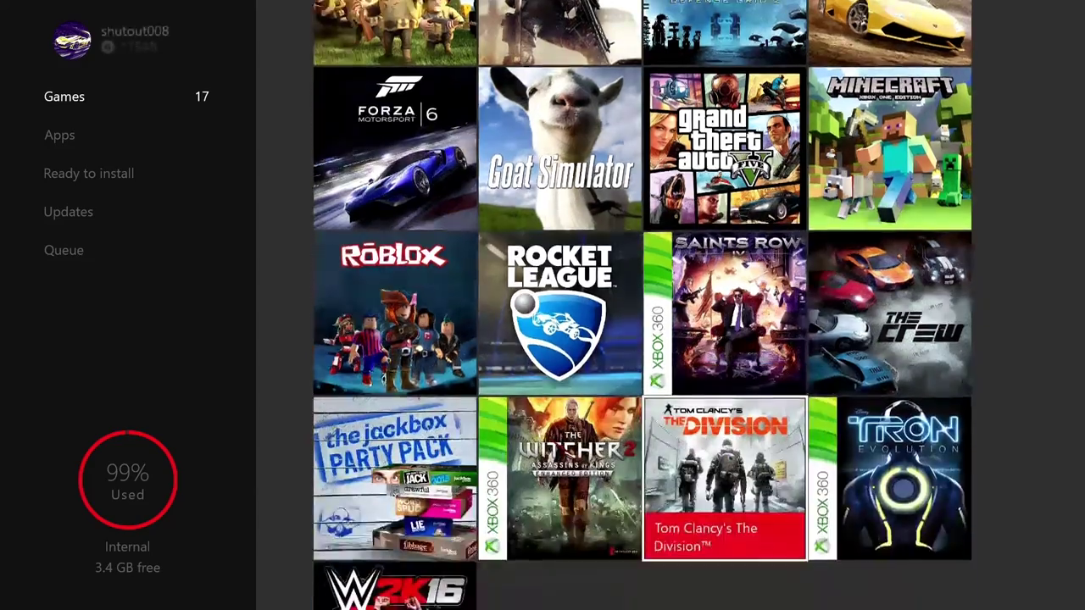
{"action": "key", "text": "Down"}
{"action": "key", "text": "Up"}
{"action": "key", "text": "Up"}
{"action": "key", "text": "Up"}
{"action": "key", "text": "Down"}
{"action": "key", "text": "Right"}
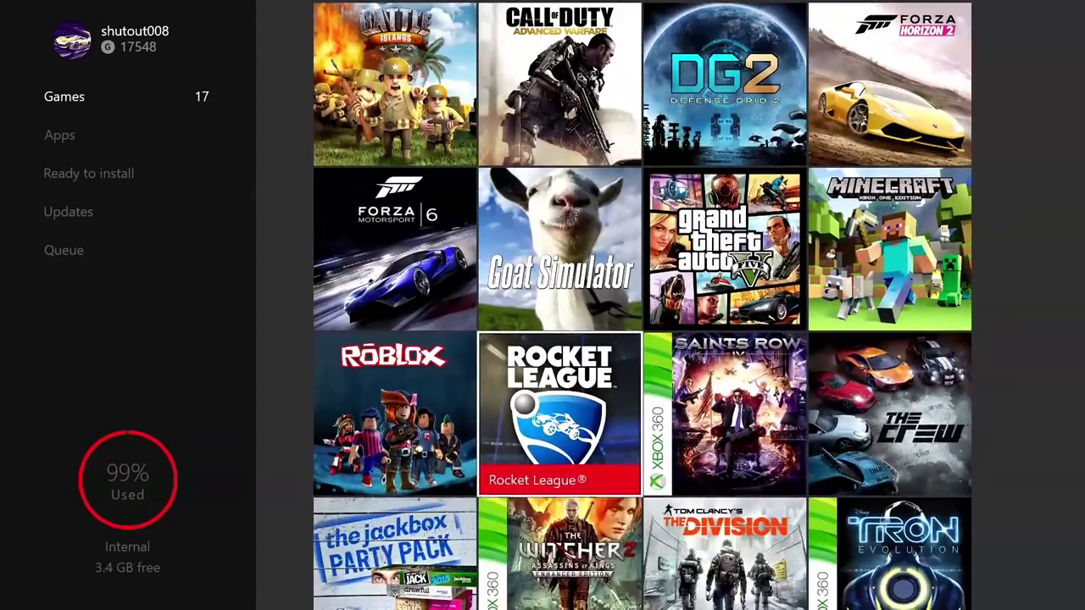
{"action": "key", "text": "Right"}
{"action": "key", "text": "Right"}
{"action": "key", "text": "Left"}
{"action": "key", "text": "Left"}
{"action": "key", "text": "Down"}
{"action": "key", "text": "Down"}
{"action": "key", "text": "Up"}
{"action": "key", "text": "Up"}
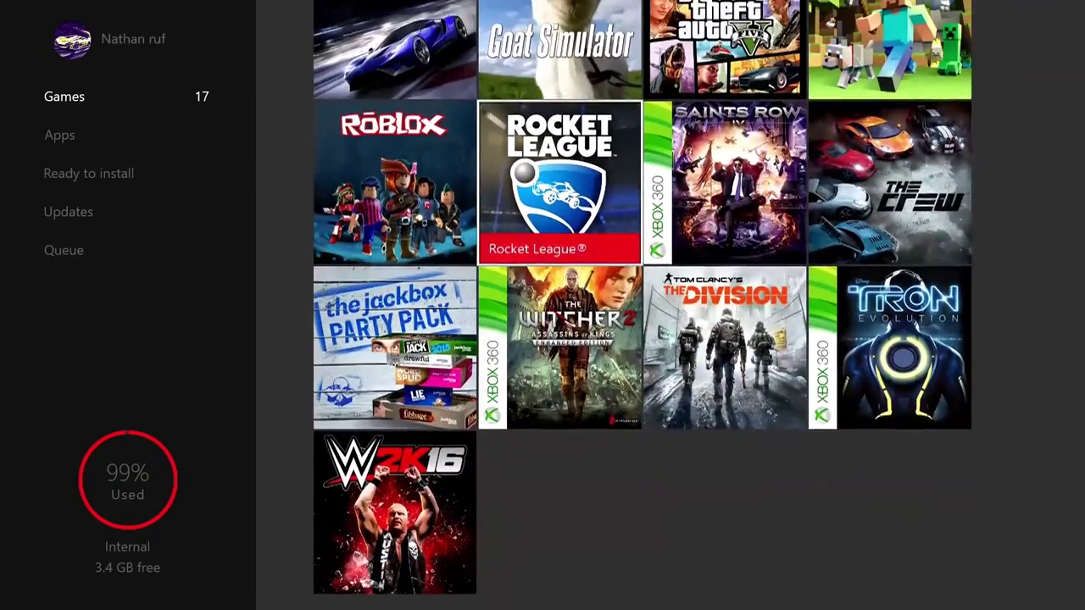
{"action": "key", "text": "Right"}
{"action": "key", "text": "Right"}
{"action": "key", "text": "Left"}
{"action": "key", "text": "Down"}
{"action": "key", "text": "Up"}
{"action": "key", "text": "Up"}
{"action": "key", "text": "Left"}
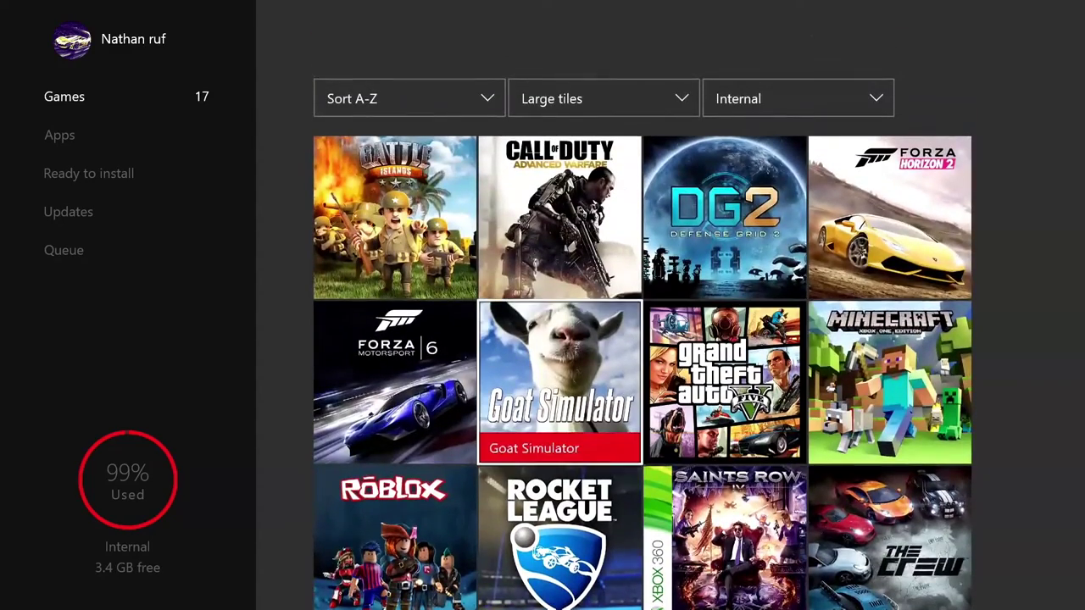
{"action": "key", "text": "Left"}
{"action": "key", "text": "Up"}
{"action": "key", "text": "Right"}
{"action": "key", "text": "Right"}
{"action": "key", "text": "Down"}
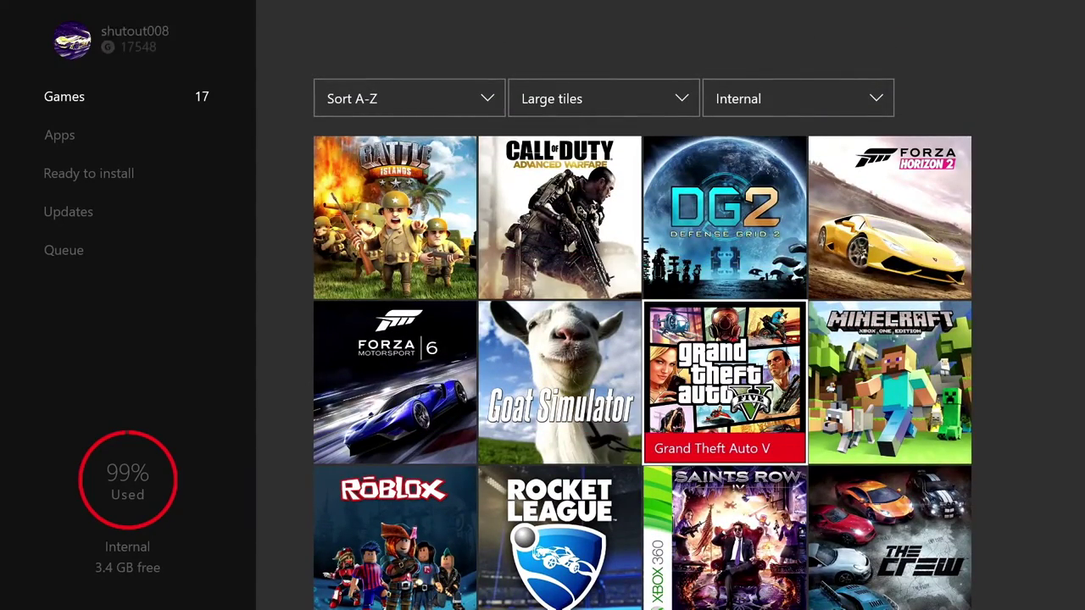
{"action": "key", "text": "Down"}
{"action": "key", "text": "Right"}
{"action": "key", "text": "Left"}
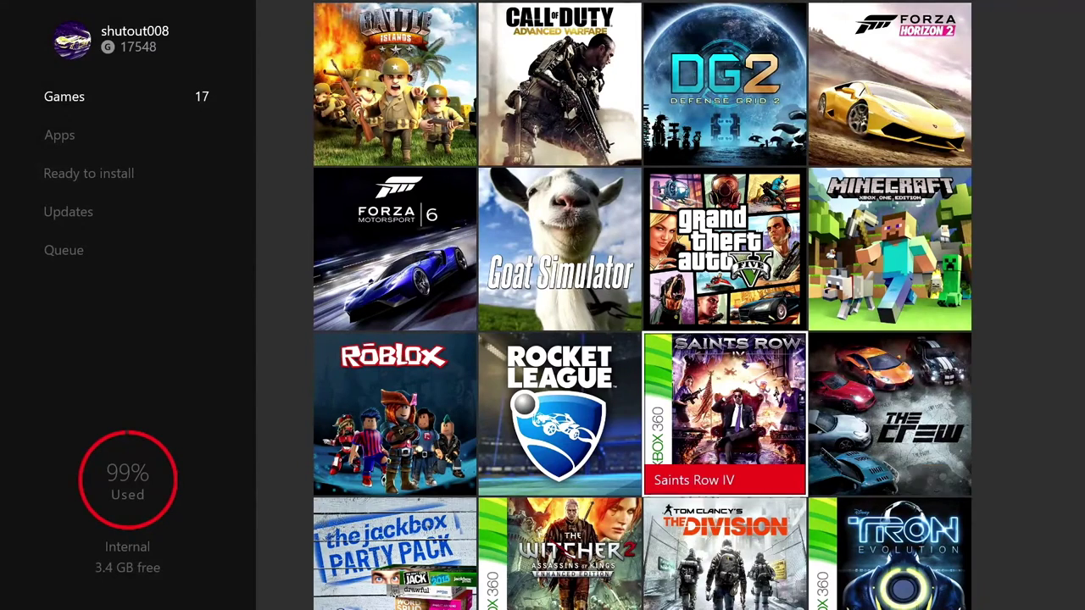
{"action": "key", "text": "Right"}
{"action": "key", "text": "Up"}
{"action": "key", "text": "Up"}
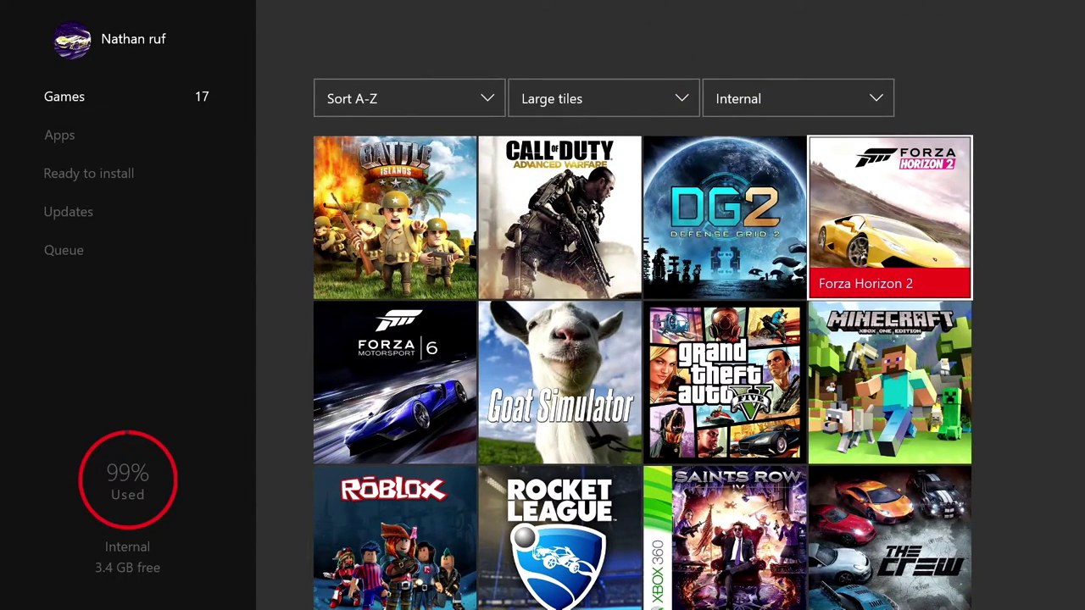
Check the Apps section for WD Book 4TB and return to the Games section
{"action": "key", "text": "Up"}
{"action": "key", "text": "Left"}
{"action": "key", "text": "Left"}
{"action": "key", "text": "Left"}
{"action": "key", "text": "Down"}
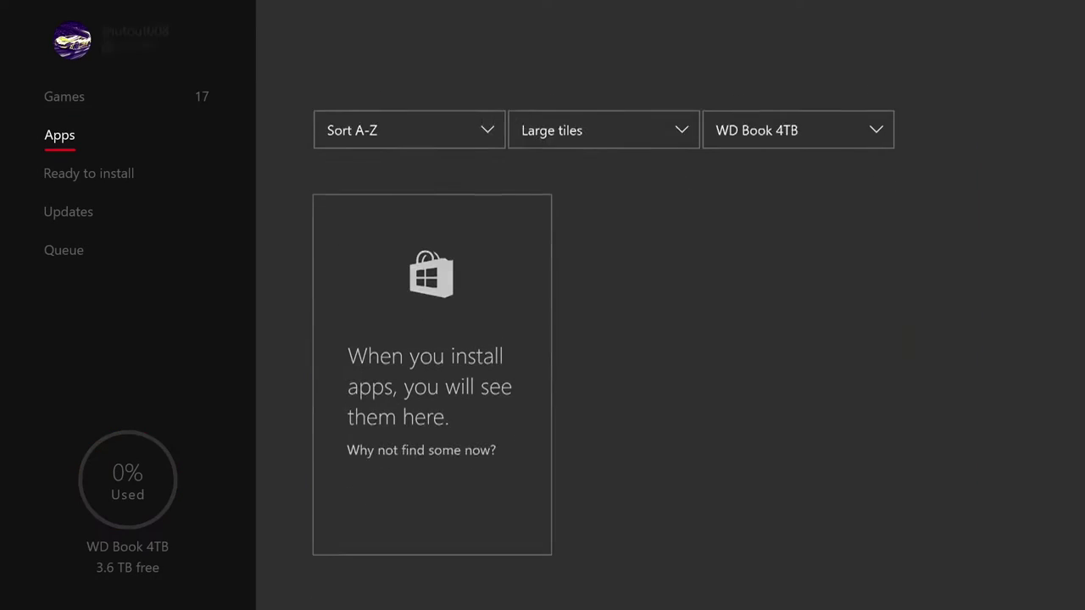
{"action": "key", "text": "Down"}
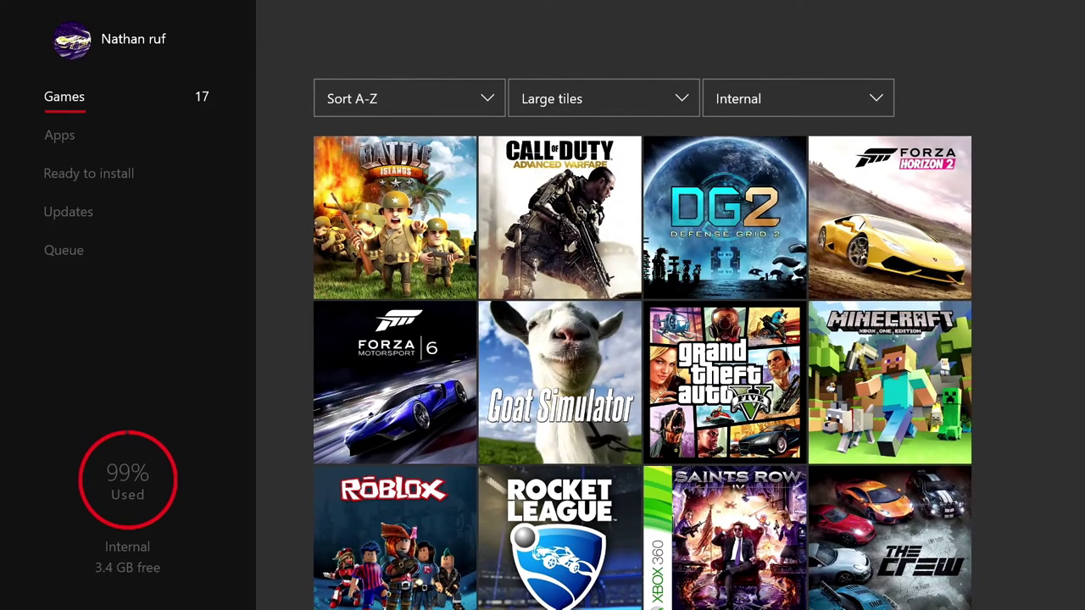
Filter the games list to WD Book 4TB
{"action": "key", "text": "Right"}
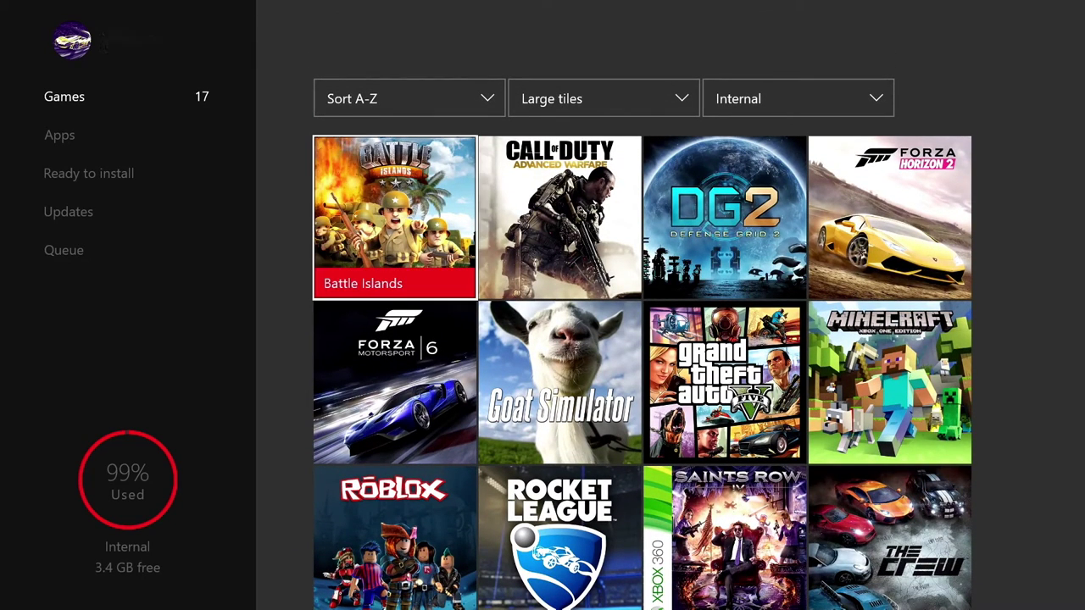
{"action": "key", "text": "Right"}
{"action": "key", "text": "Right"}
{"action": "key", "text": "Right"}
{"action": "key", "text": "Up"}
{"action": "key", "text": "Return"}
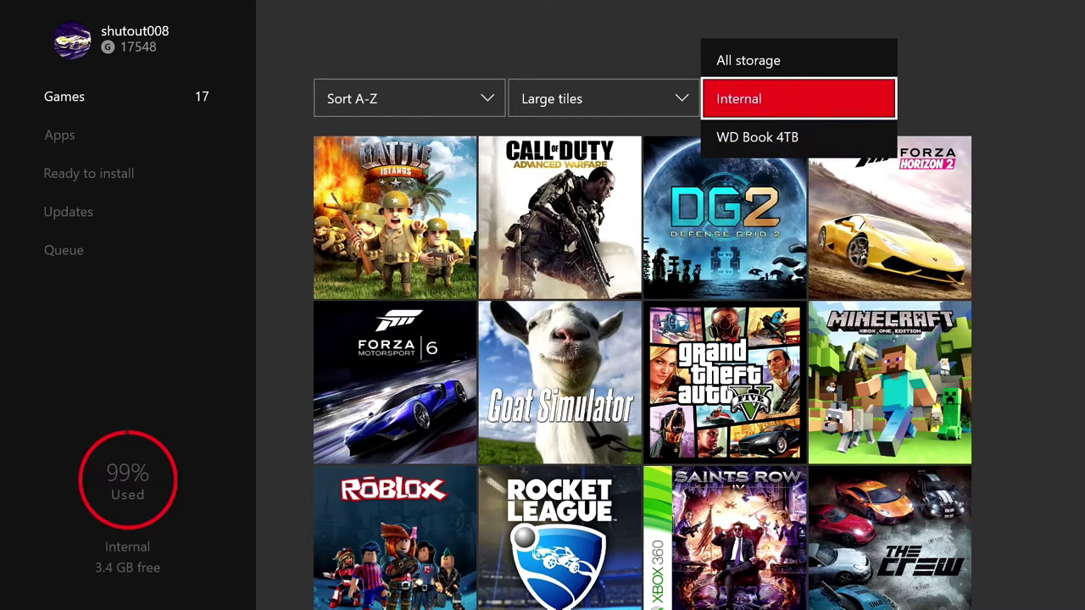
{"action": "key", "text": "Down"}
{"action": "key", "text": "Return"}
Filter the games list to All storage
{"action": "key", "text": "Return"}
{"action": "key", "text": "Up"}
{"action": "key", "text": "Up"}
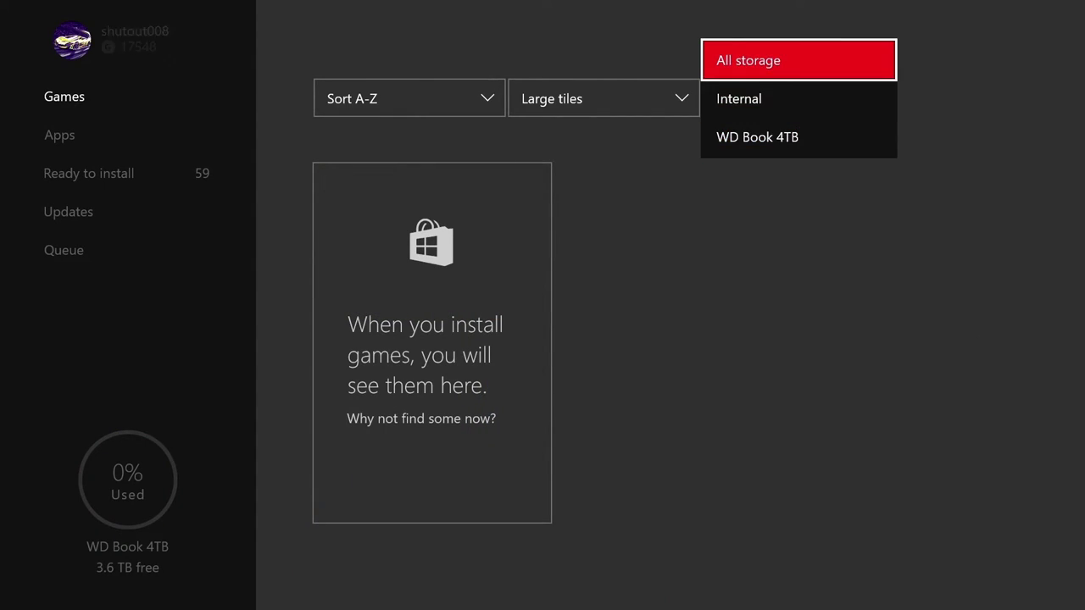
{"action": "key", "text": "Return"}
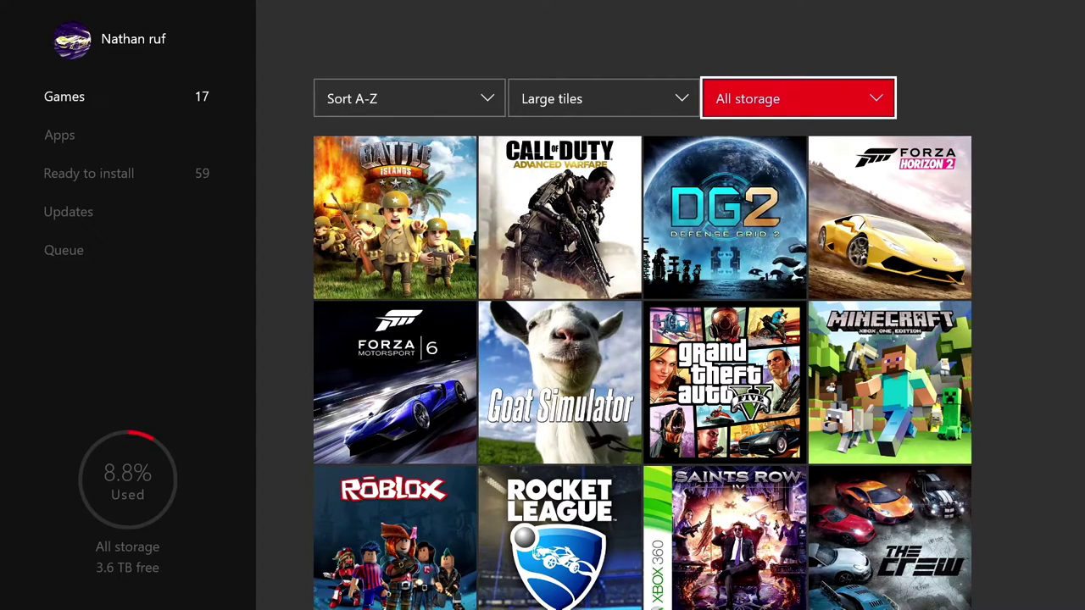
Leave the games list and show the Apps section
{"action": "key", "text": "Down"}
{"action": "key", "text": "Left"}
{"action": "key", "text": "Left"}
{"action": "key", "text": "Left"}
{"action": "key", "text": "Left"}
{"action": "key", "text": "Down"}
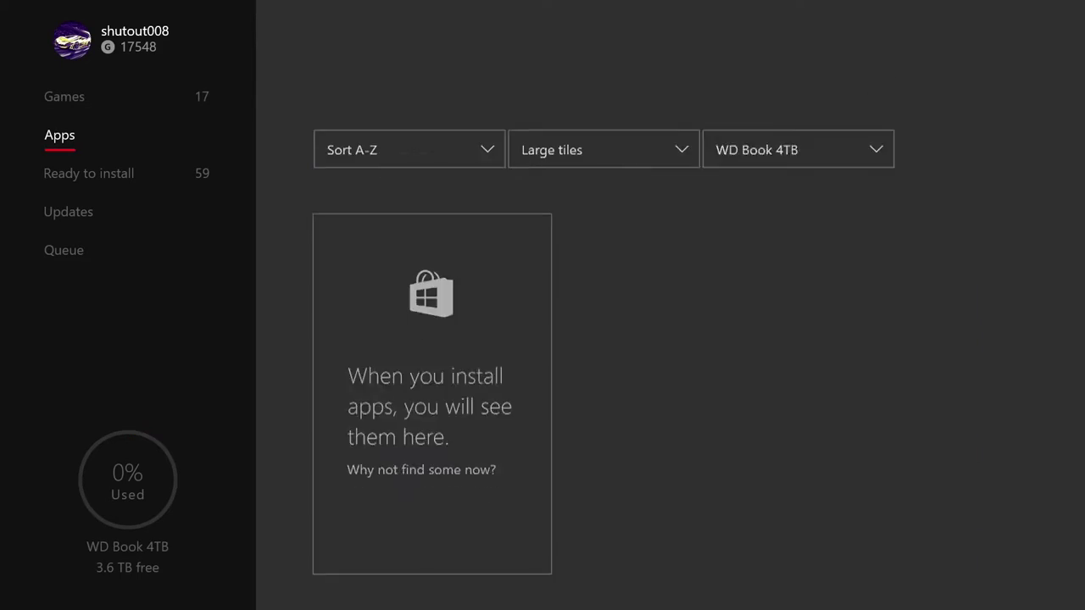
Look through the Ready to install and Updates sections and return to the Games section
{"action": "key", "text": "Down"}
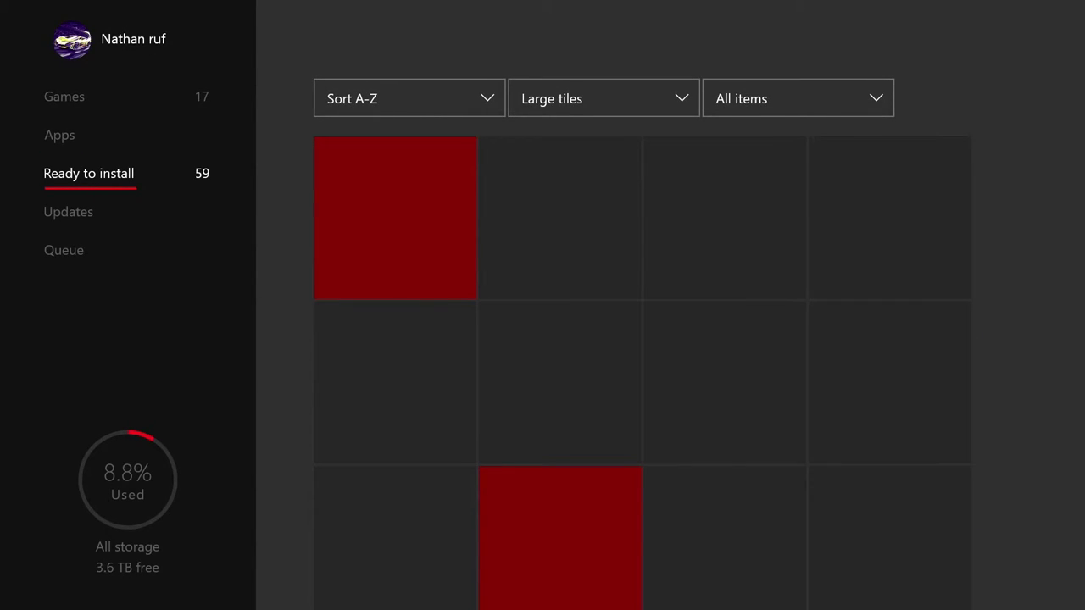
{"action": "key", "text": "Down"}
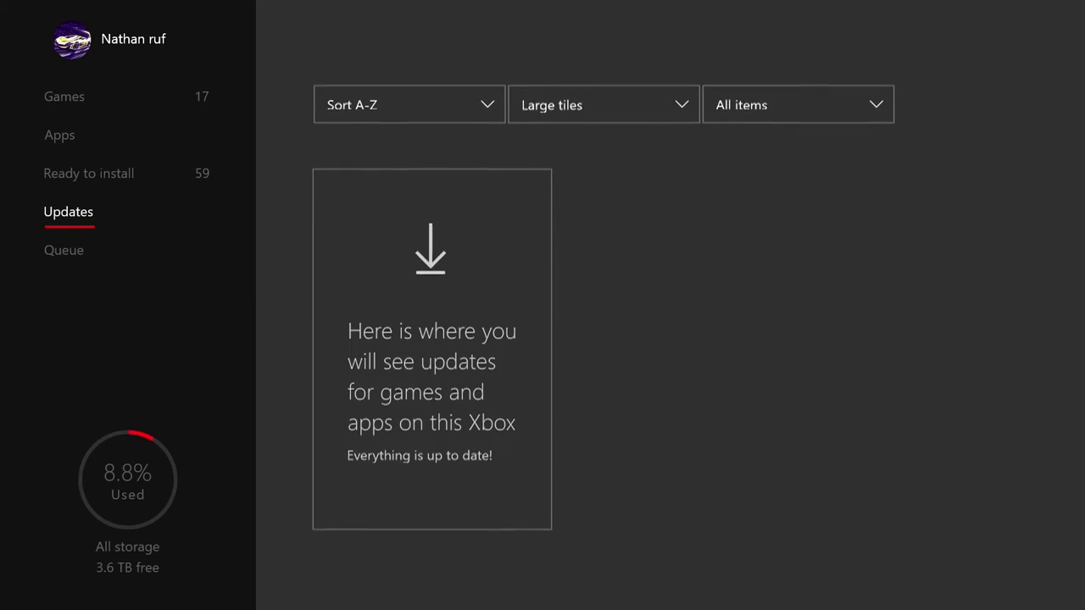
{"action": "key", "text": "Up"}
{"action": "key", "text": "Up"}
{"action": "key", "text": "Up"}
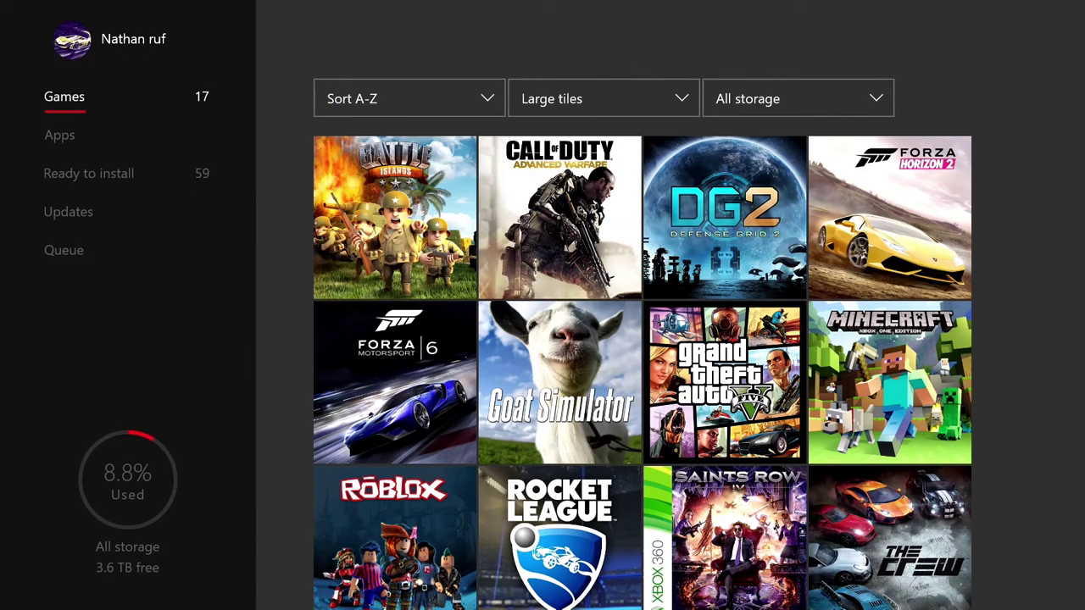
Check the storage filter options for the games list, keeping All storage, and move to Forza Horizon 2
{"action": "key", "text": "Right"}
{"action": "key", "text": "Right"}
{"action": "key", "text": "Right"}
{"action": "key", "text": "Up"}
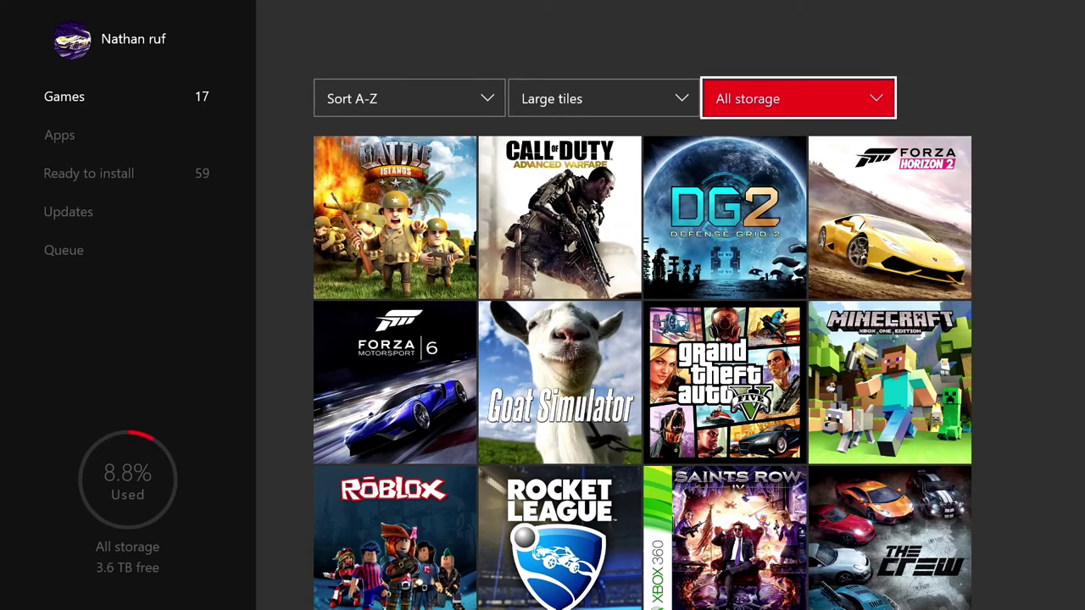
{"action": "key", "text": "Return"}
{"action": "key", "text": "Down"}
{"action": "key", "text": "Up"}
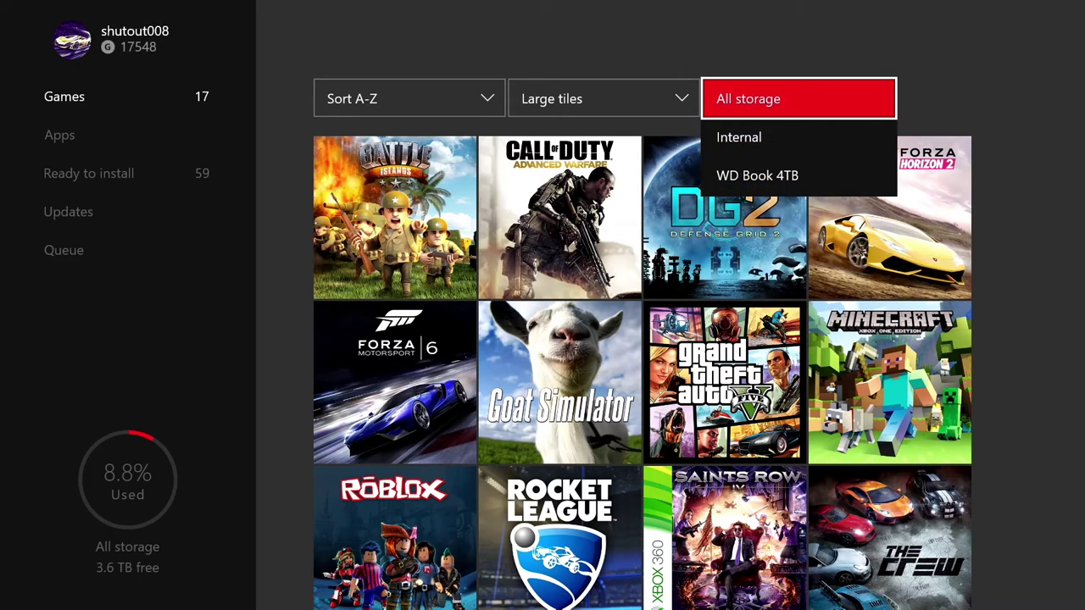
{"action": "key", "text": "Return"}
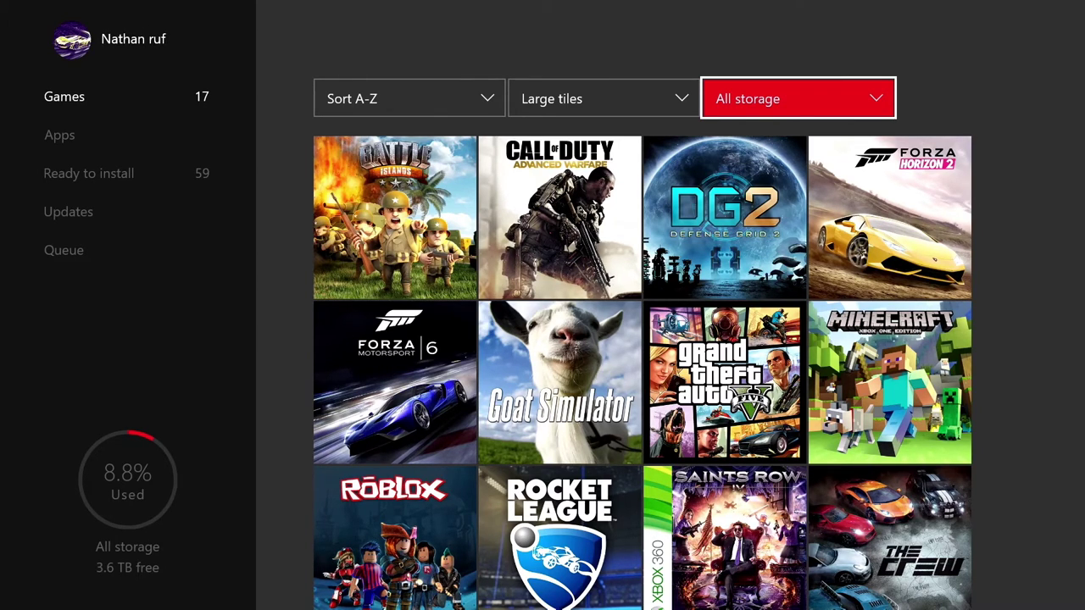
{"action": "key", "text": "Down"}
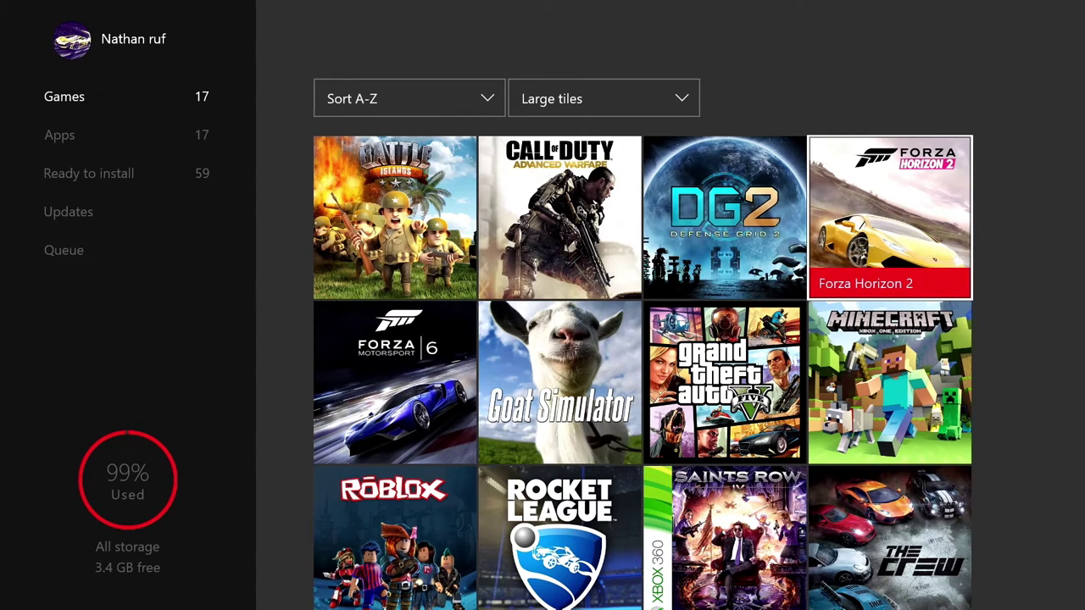